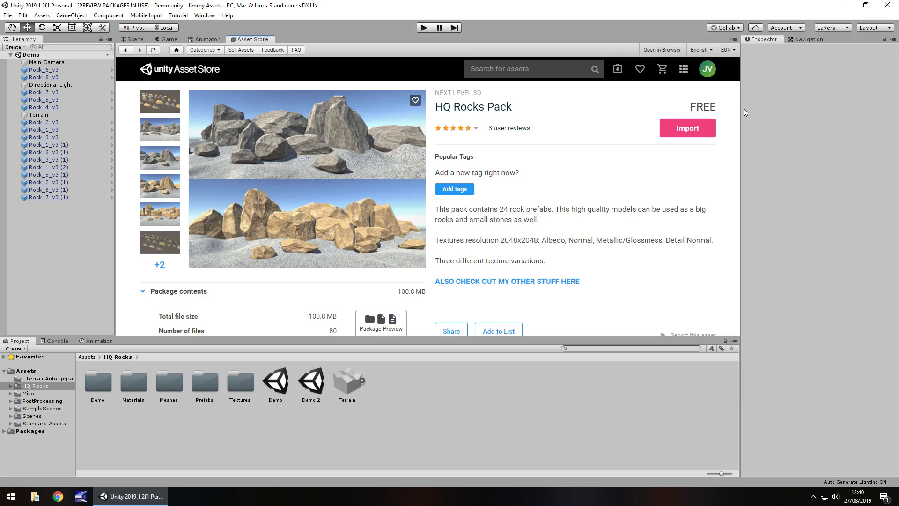
Switch to the Scene view, open the Demo 2 scene from the HQ Rocks folder and inspect its rock models.
click(140, 39)
right_drag(276, 185, 370, 232)
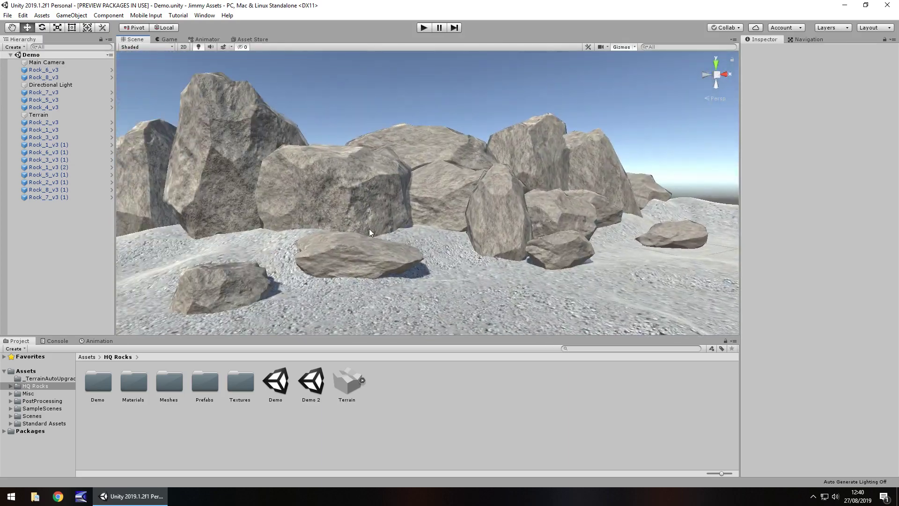
click(313, 383)
double_click(313, 382)
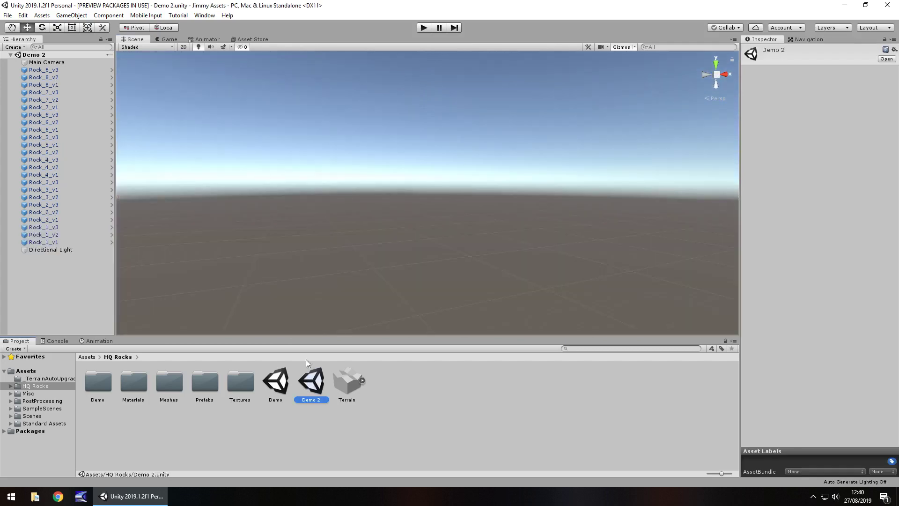
right_drag(20, 258, 330, 257)
scroll(359, 259, down, 10)
scroll(378, 208, down, 5)
scroll(330, 208, up, 10)
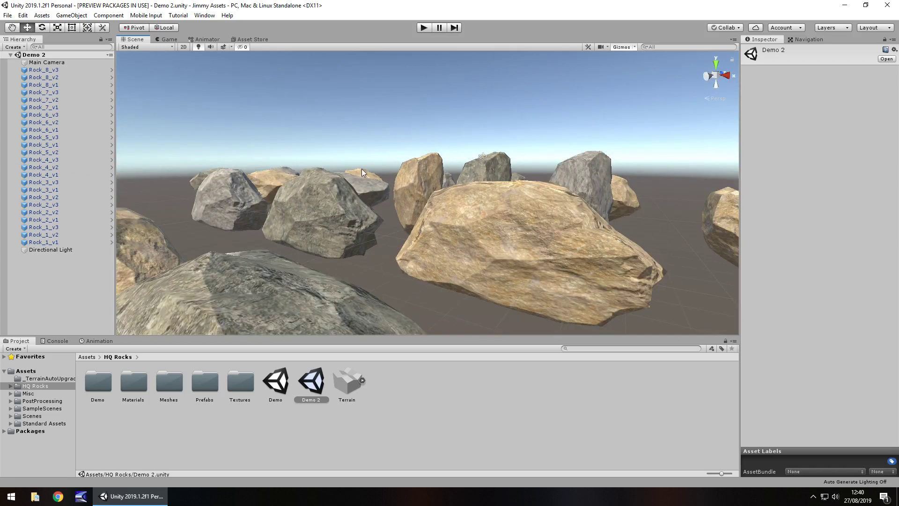
right_drag(334, 182, 361, 220)
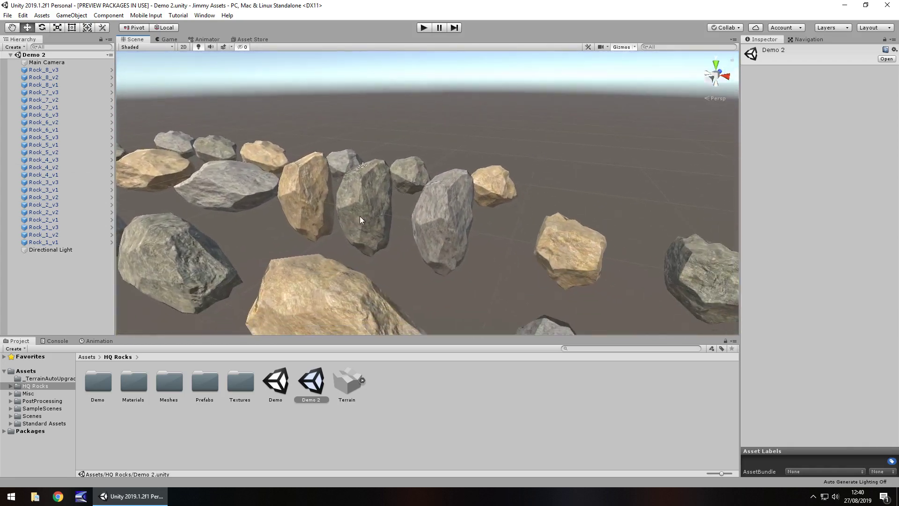
Reopen the Demo scene, look over its rock formation and open the HQ Rocks Prefabs folder.
click(276, 385)
double_click(276, 385)
right_drag(361, 169, 472, 200)
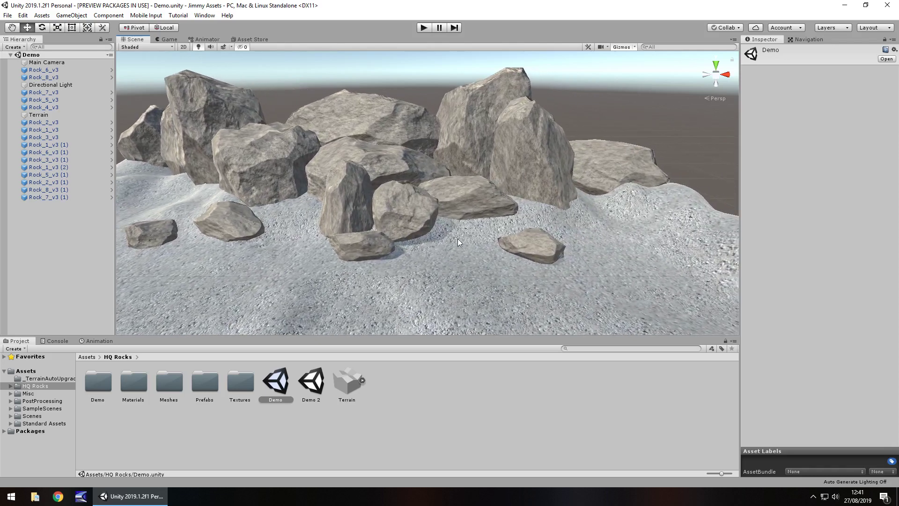
click(207, 387)
double_click(206, 386)
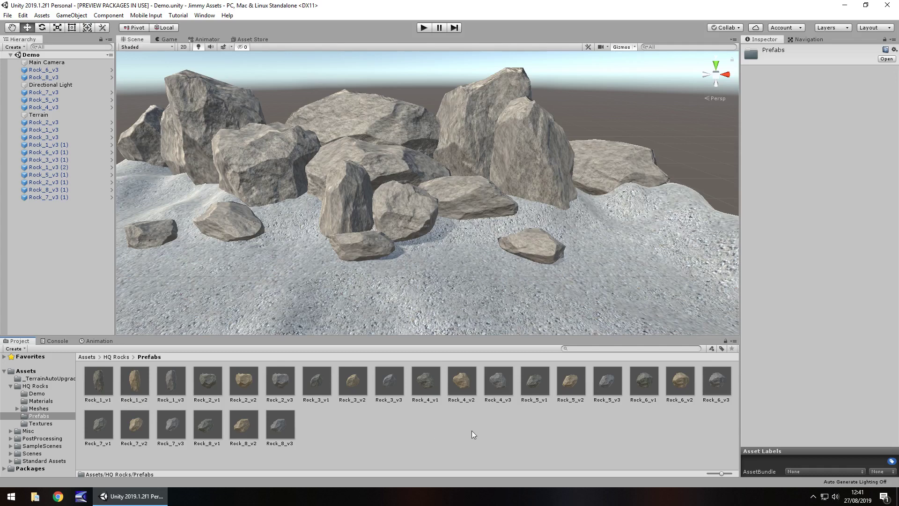
Try changing the X scale of the tall Rock_1_v3 rock, and undo the change.
click(538, 153)
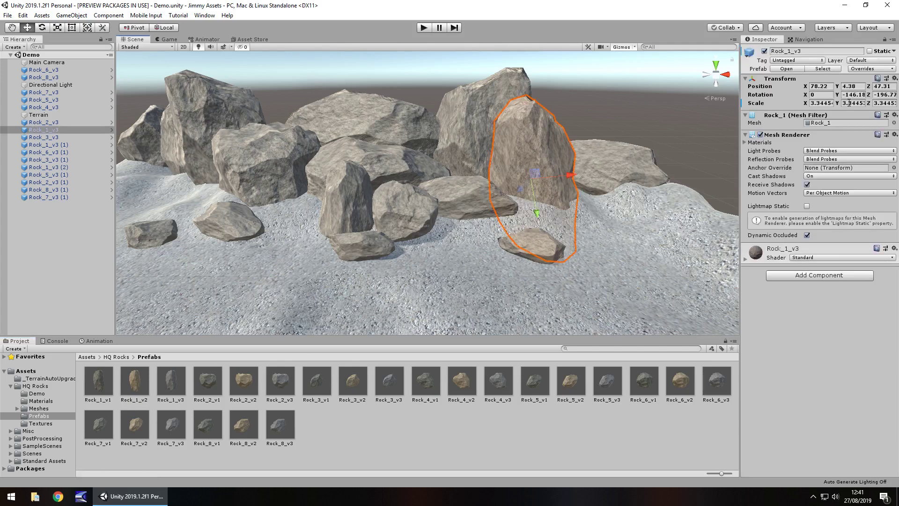
drag(805, 103, 778, 123)
key(ctrl+z)
Select the rounded Rock_4_v3 boulder in the scene and expand its material settings.
scroll(515, 219, up, 3)
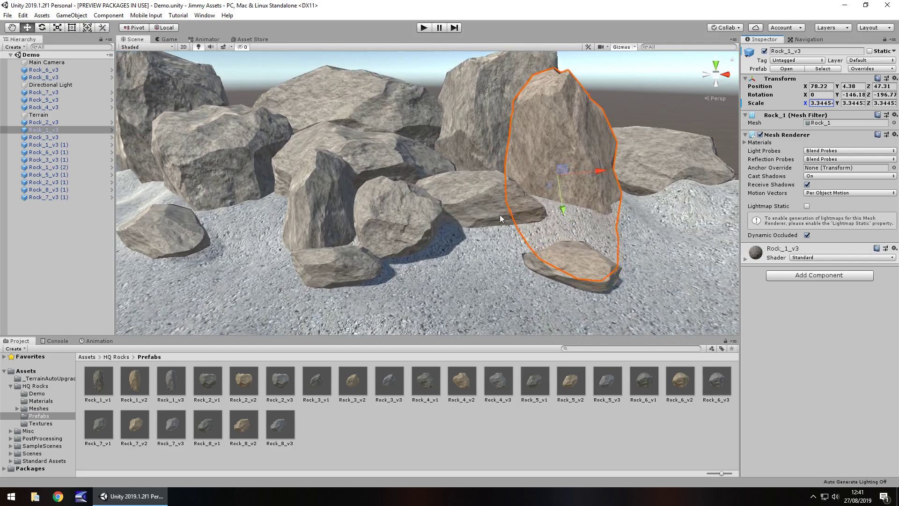
scroll(499, 215, up, 1)
middle_drag(499, 214, 378, 161)
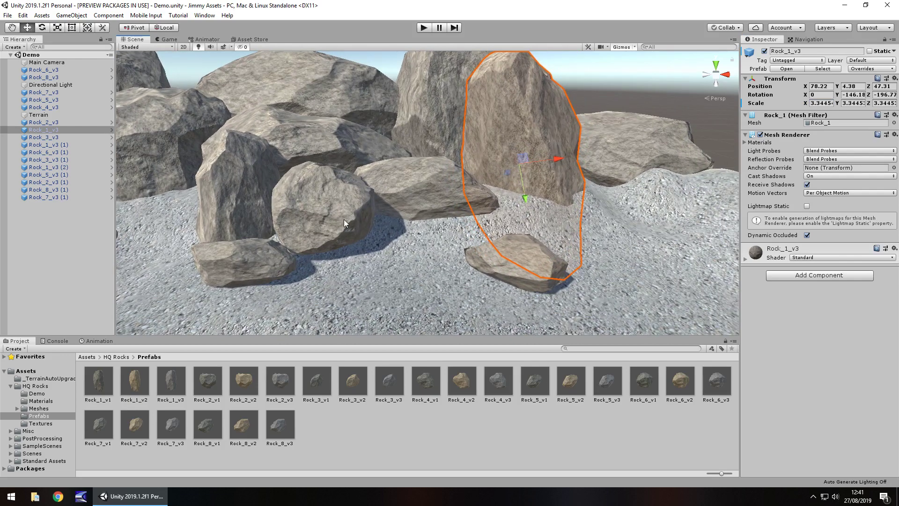
click(320, 200)
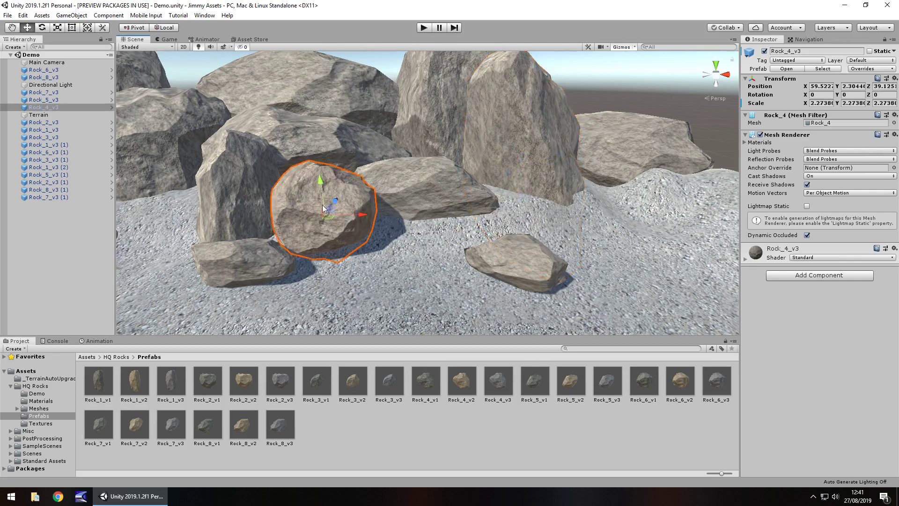
click(745, 258)
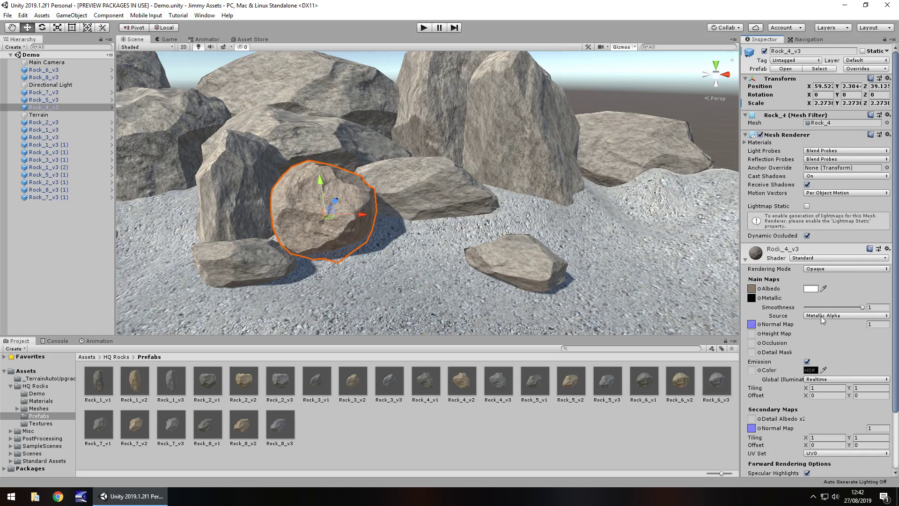
Locate the rock's normal map texture, Rock_4_N, and apply Create from Grayscale in its import settings.
click(751, 324)
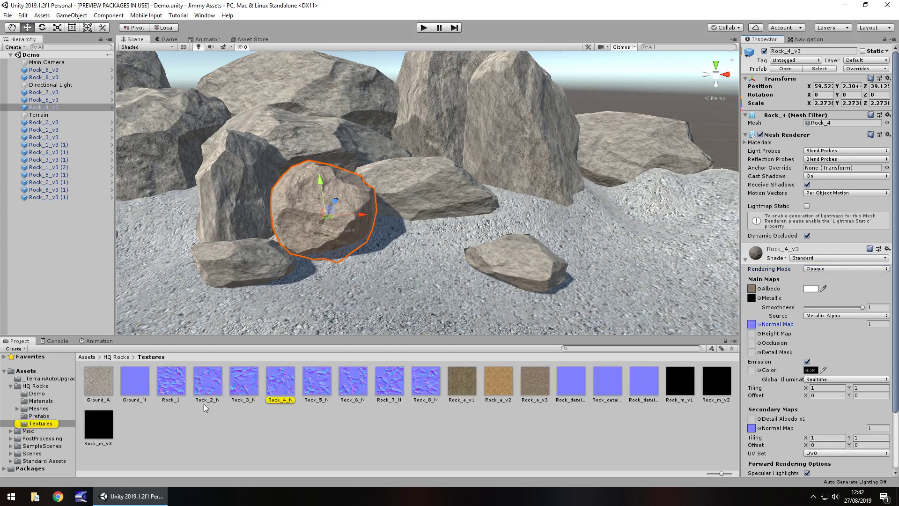
click(278, 384)
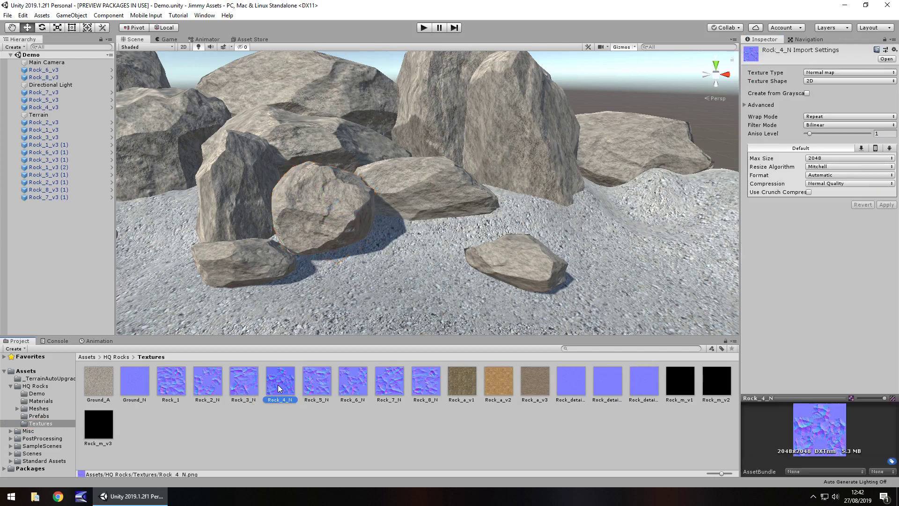
click(806, 94)
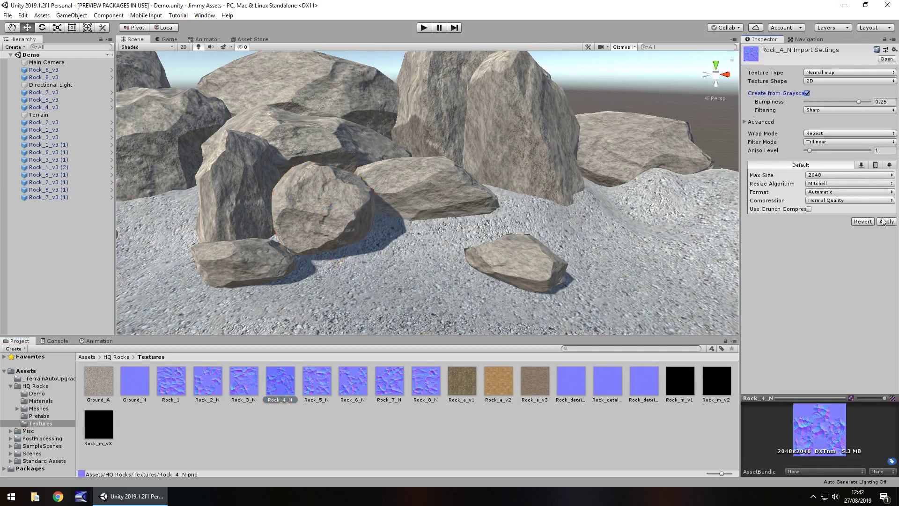
click(885, 222)
Set the Rock_4_v3 material's smoothness source to Albedo Alpha and view the rock up close.
click(330, 208)
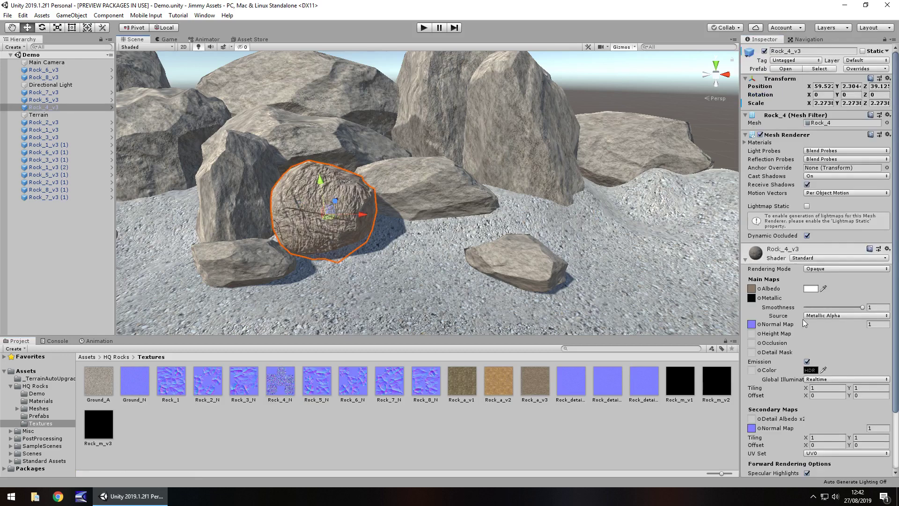
click(831, 316)
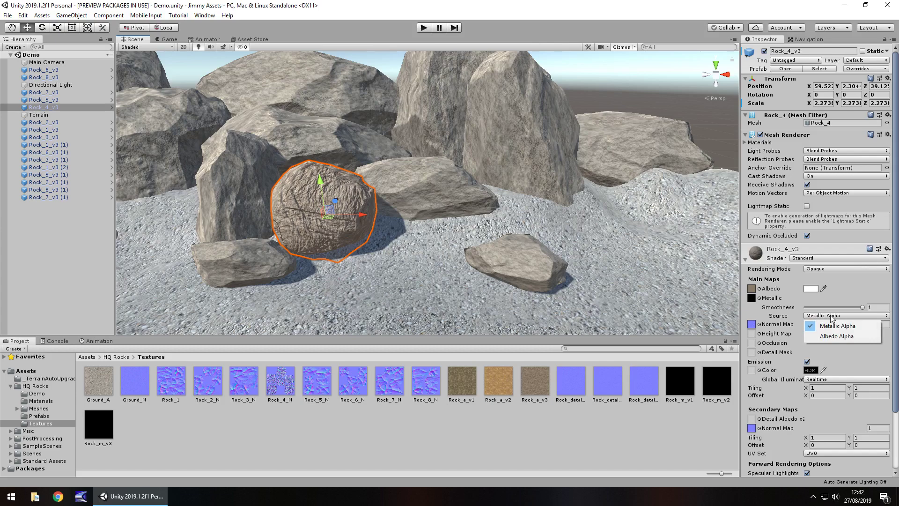
click(837, 336)
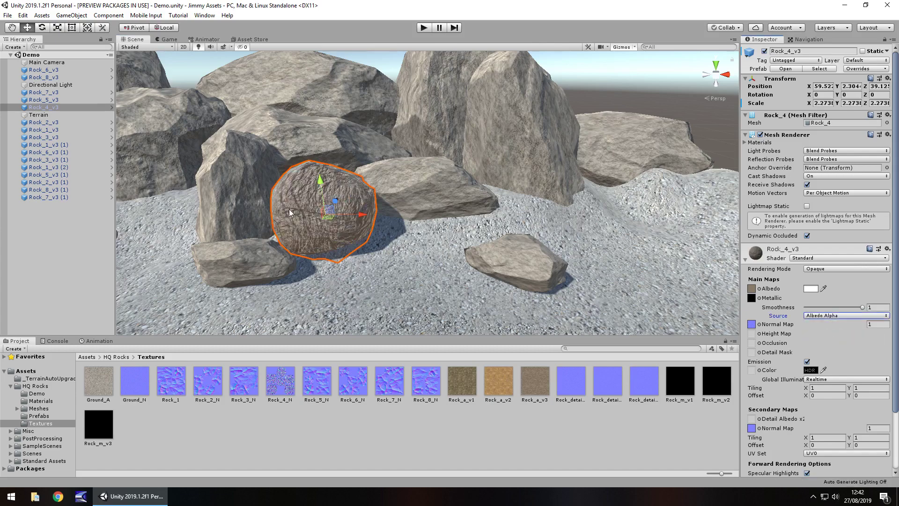
scroll(316, 225, up, 3)
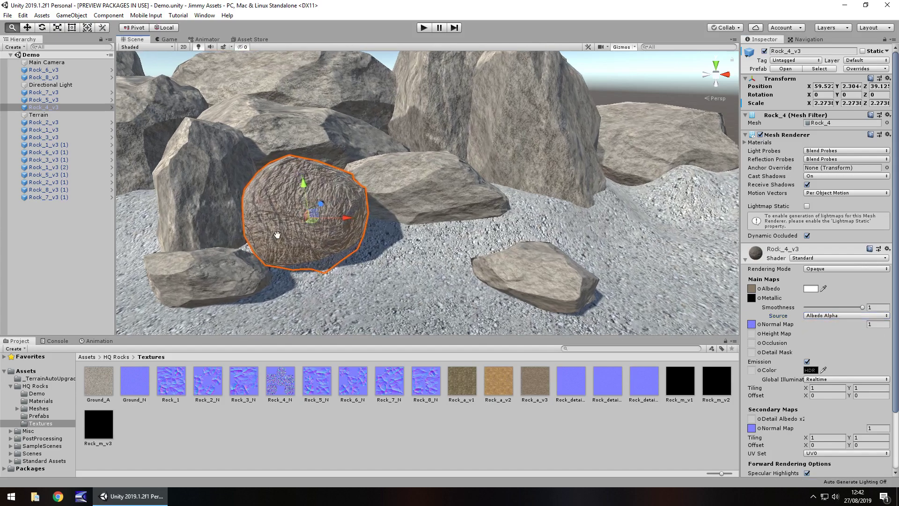
key(f)
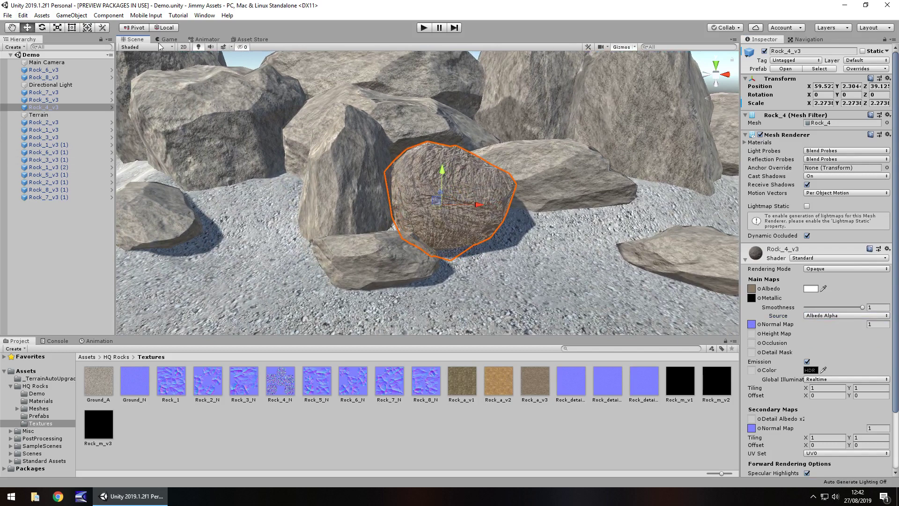
In the Game view, try a Normal Map strength of 3.28 on the Rock_4_v3 material, then set Smoothness to 0 and the strength to 1.
click(168, 40)
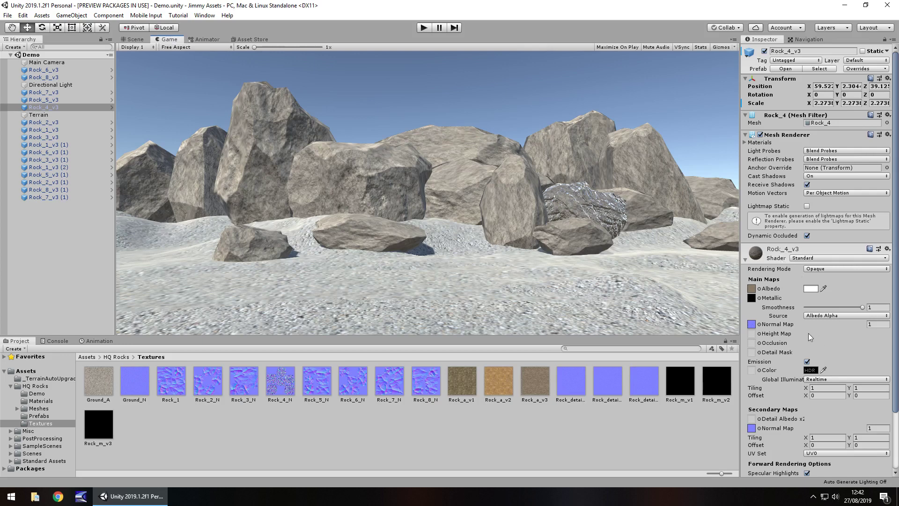
drag(826, 325, 848, 325)
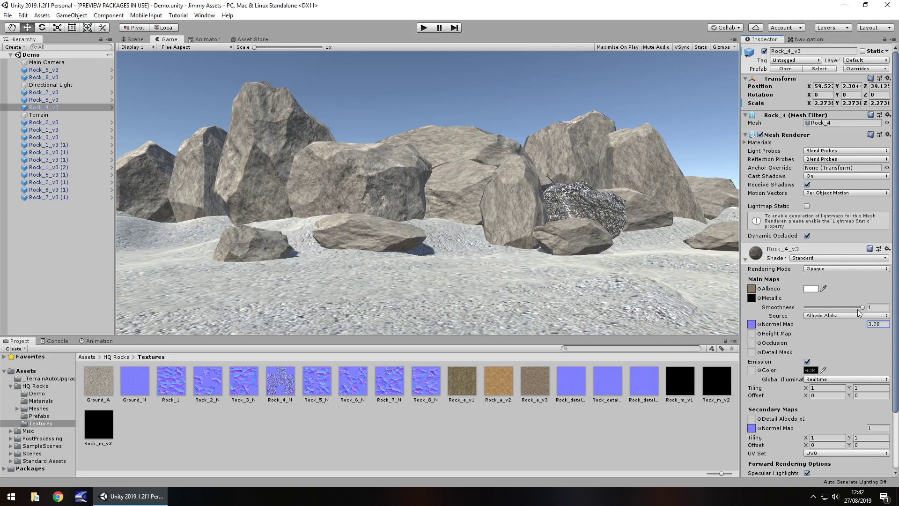
drag(862, 308, 797, 310)
click(876, 324)
text(1)
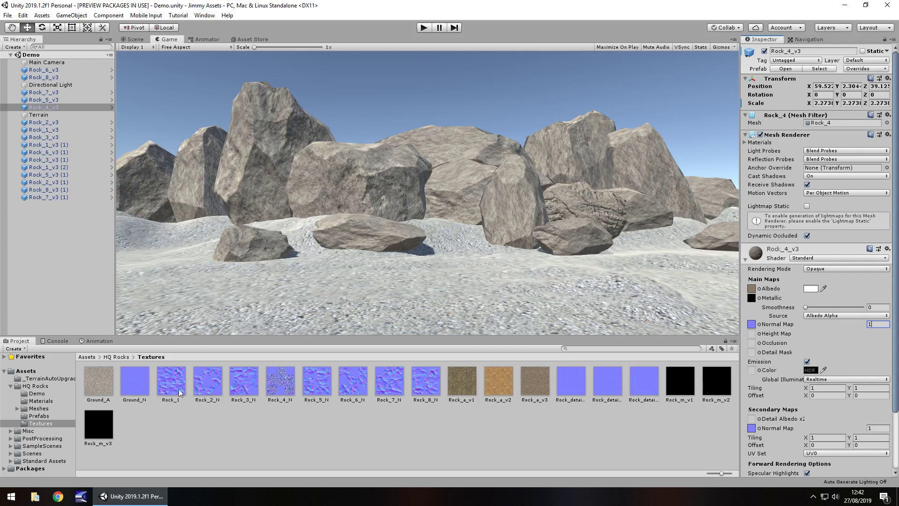
Apply Create from Grayscale to Ground_N, all the rock normal maps and the three rock detail textures together.
click(138, 393)
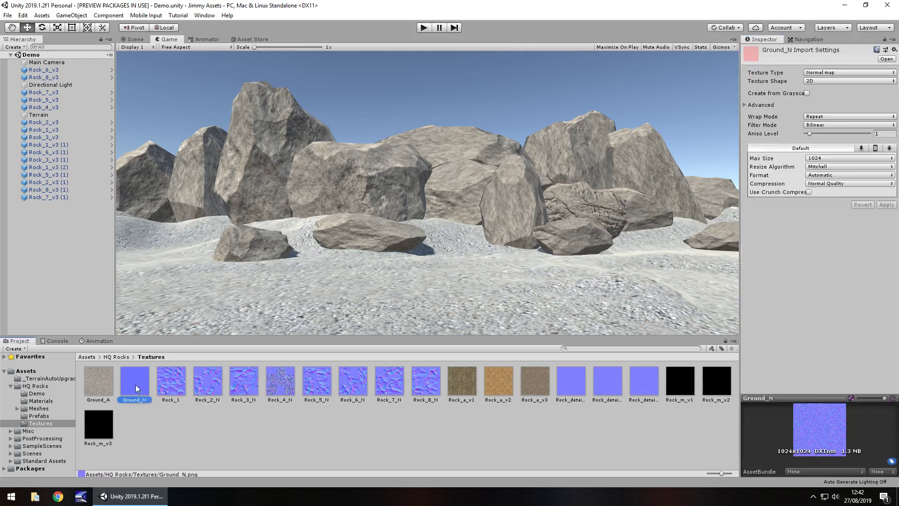
shift+click(430, 383)
ctrl+click(607, 381)
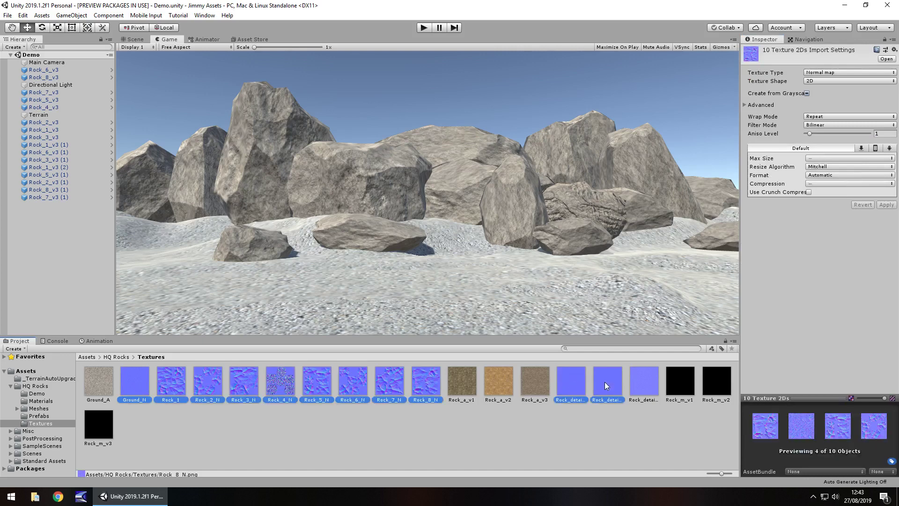
ctrl+click(644, 381)
click(807, 93)
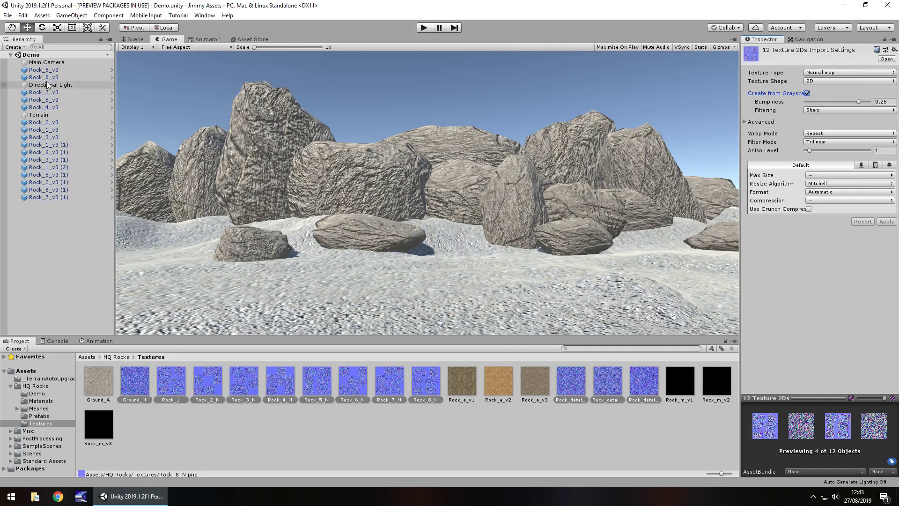
Add the Post Processing Behaviour script from the PostProcessing Runtime folder to the Main Camera.
click(47, 62)
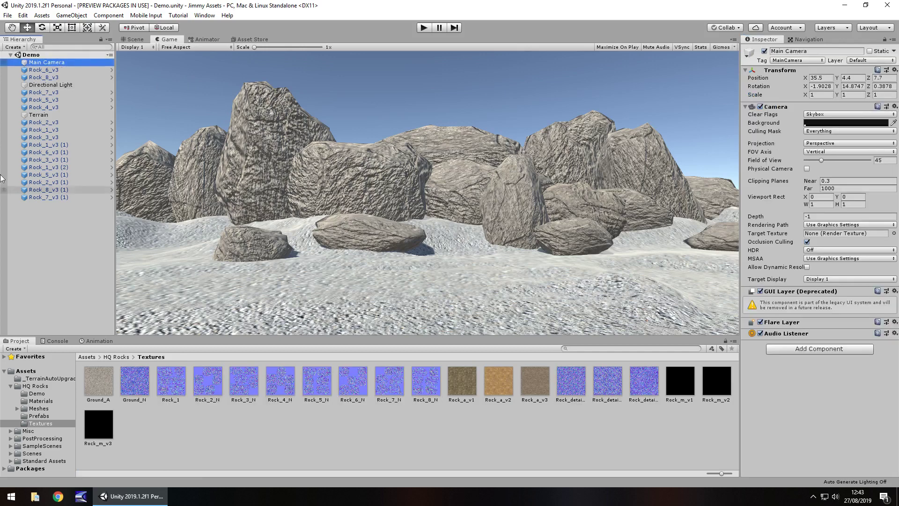
click(46, 439)
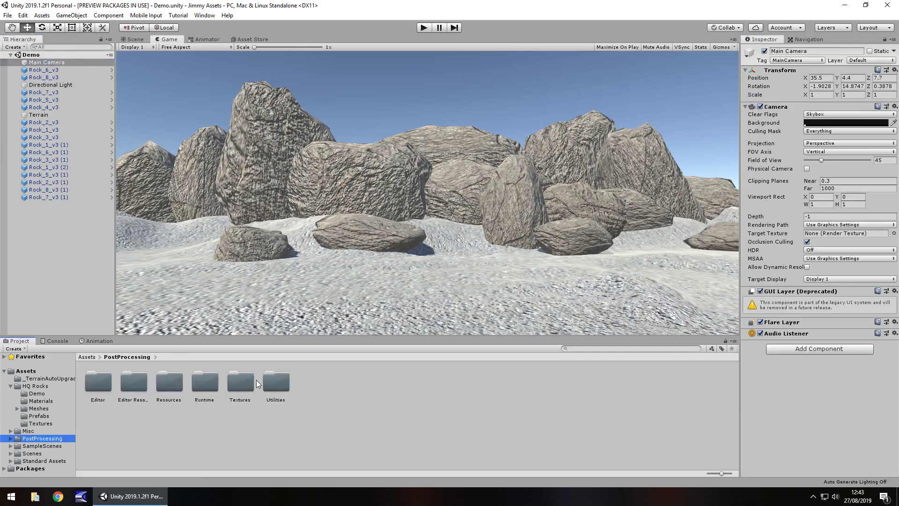
double_click(209, 385)
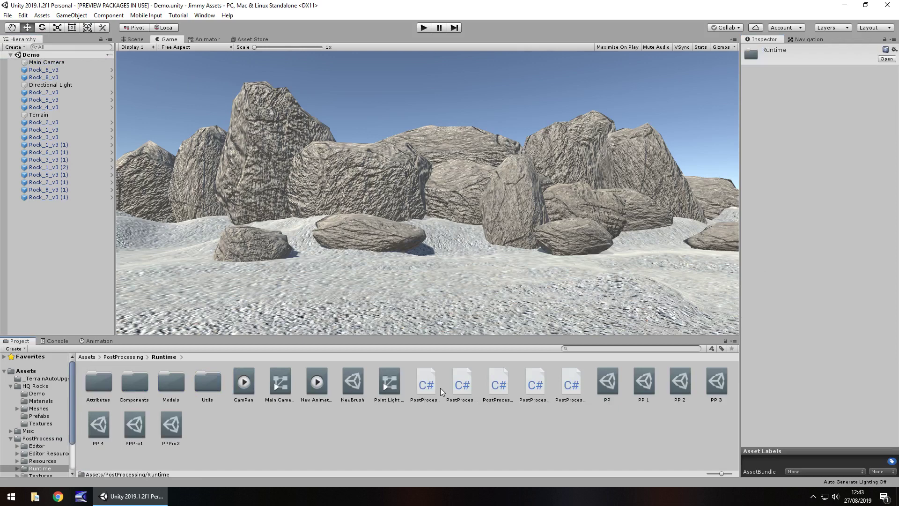
drag(440, 388, 49, 65)
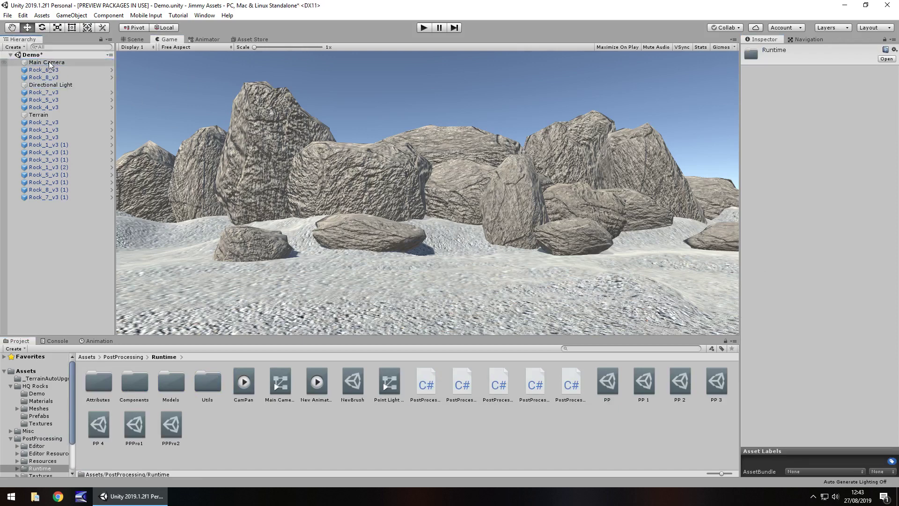
Compare several profiles for the Main Camera's Post Processing Behaviour, including PPPro2 and PP 2, and assign PP 3.
click(50, 63)
click(894, 352)
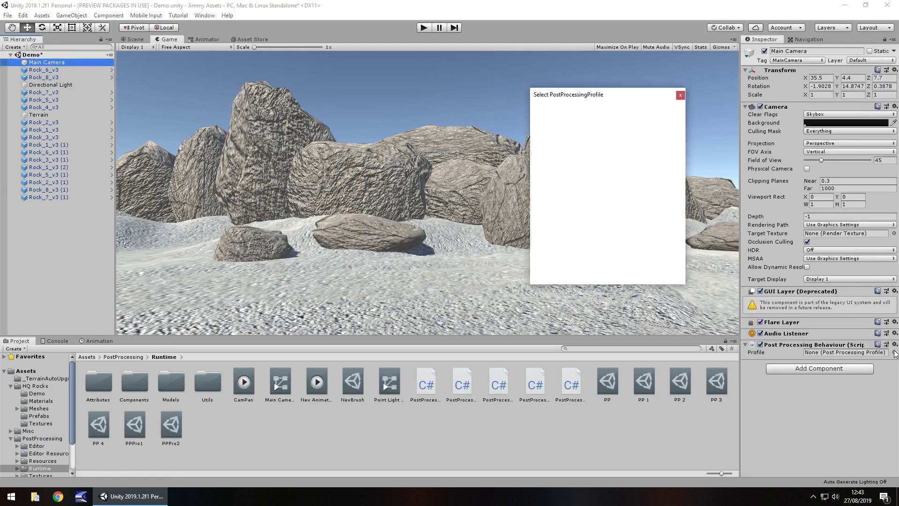
click(565, 199)
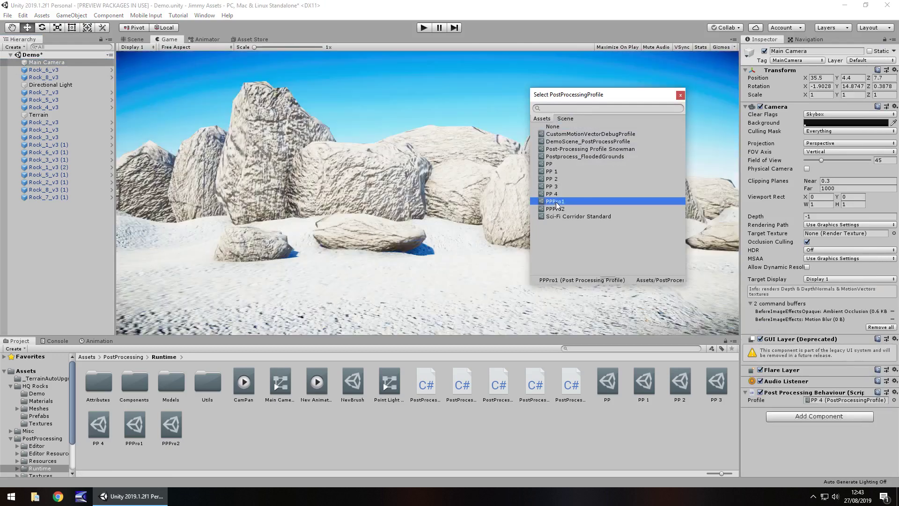
click(558, 209)
click(555, 186)
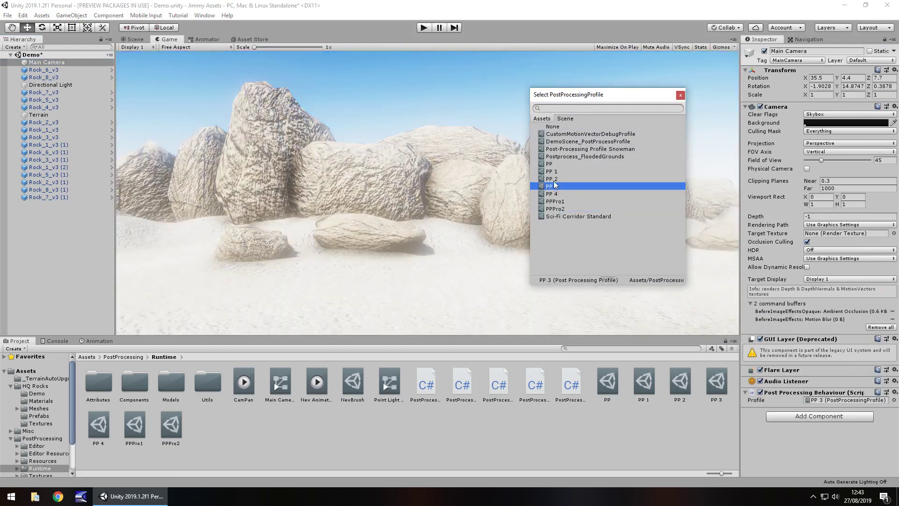
click(555, 178)
click(555, 186)
click(679, 96)
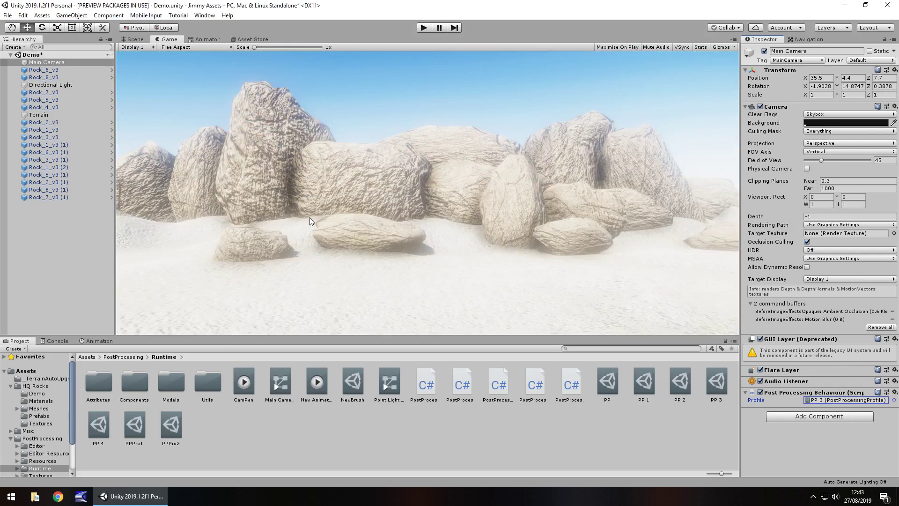
Try Albedo Alpha as the smoothness source of the Rock_5_v3 material and locate its albedo texture in the project.
click(43, 99)
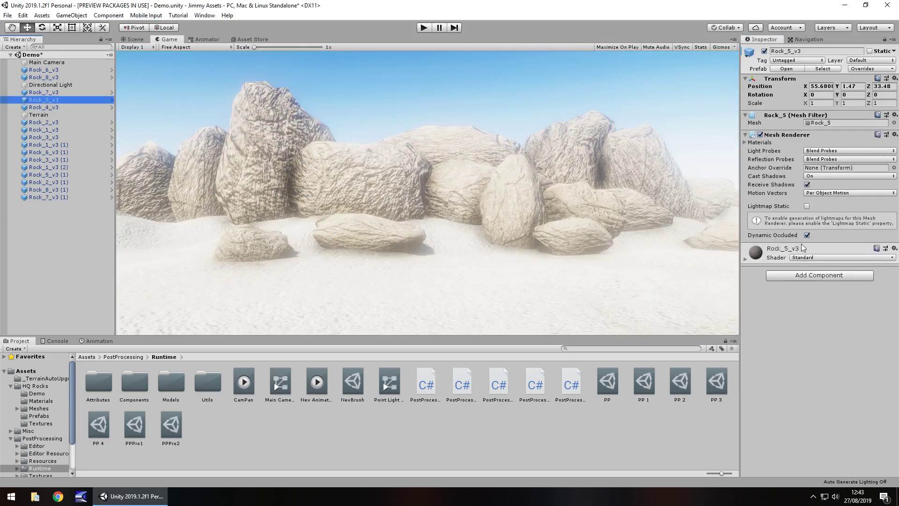
click(746, 260)
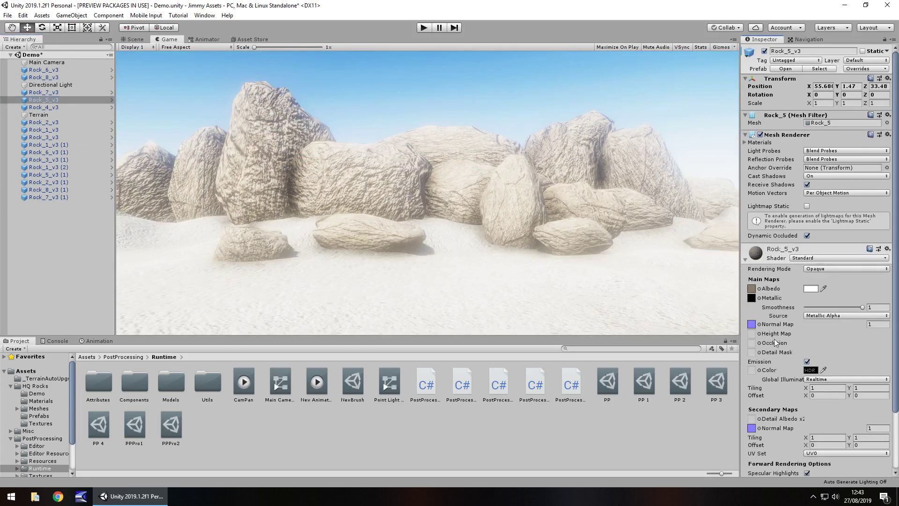
click(832, 316)
click(836, 335)
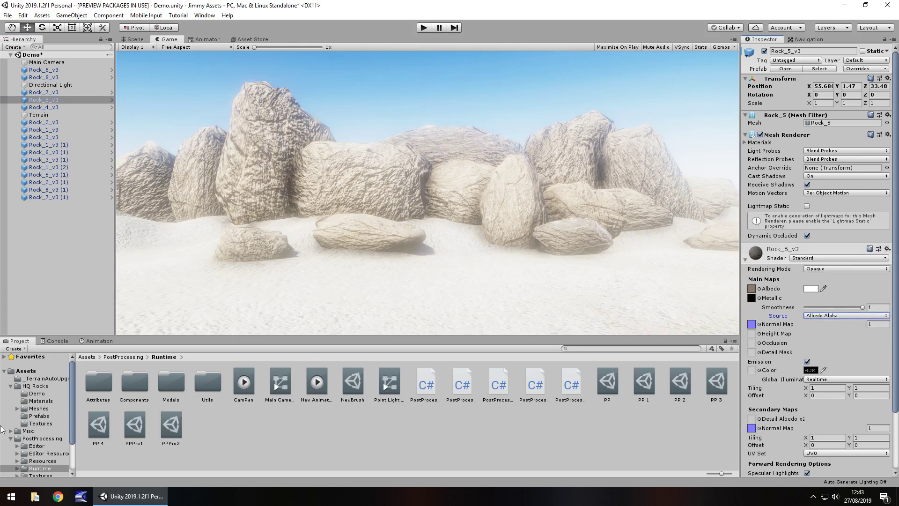
scroll(55, 457, down, 3)
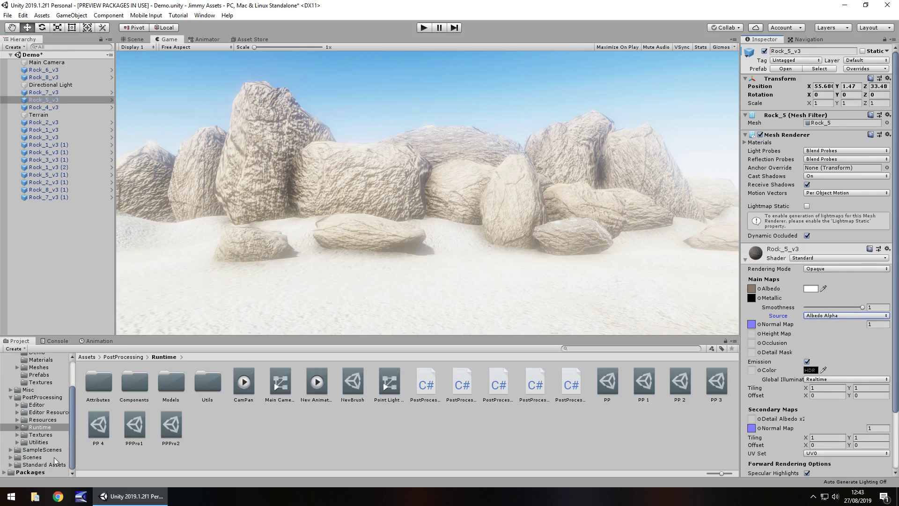
click(752, 289)
scroll(43, 383, up, 3)
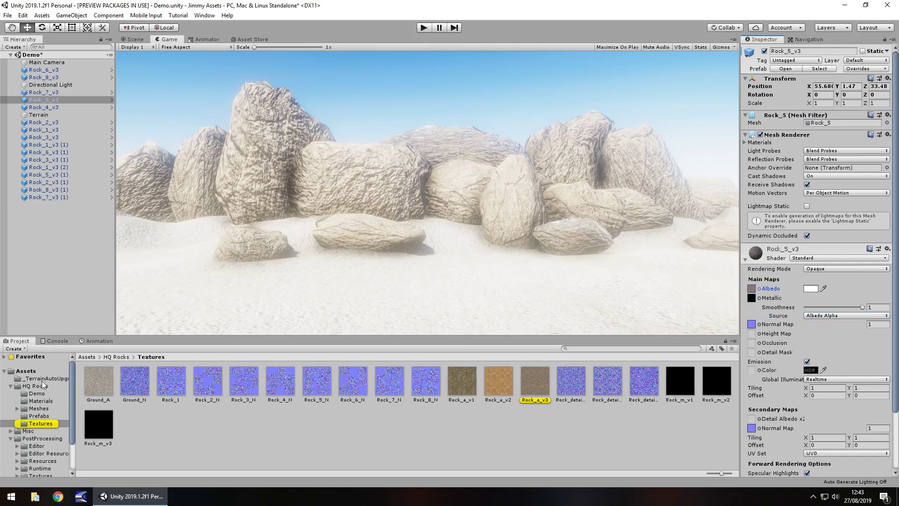
Try Albedo Alpha as the smoothness source for all the rock materials in the HQ Rocks Materials folder together.
click(40, 401)
click(98, 382)
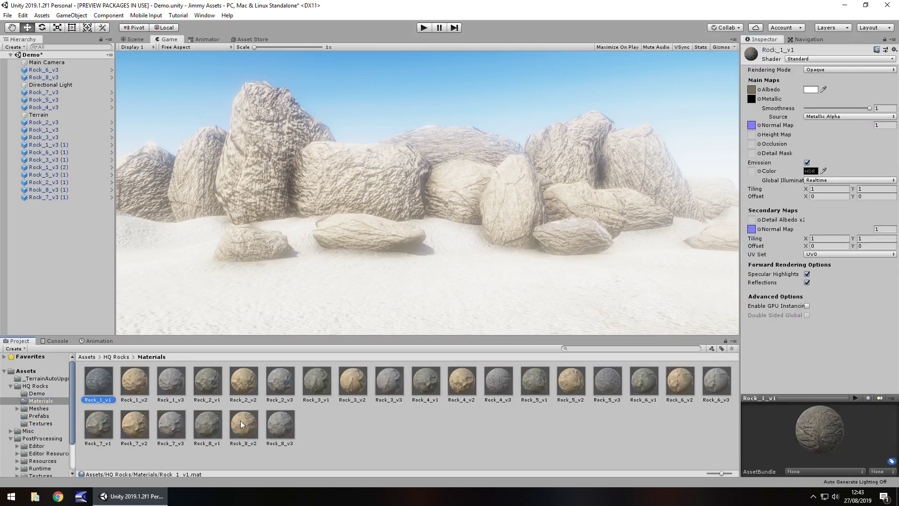
shift+click(296, 423)
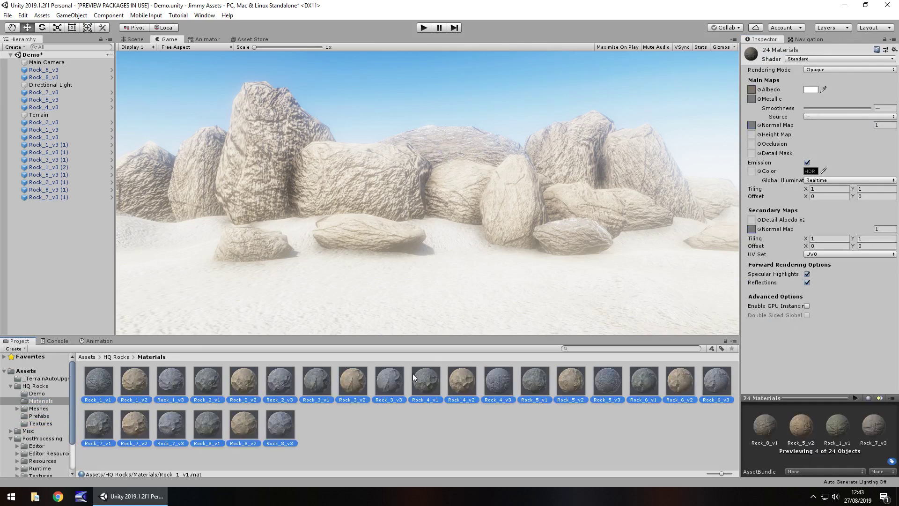
click(820, 117)
click(825, 136)
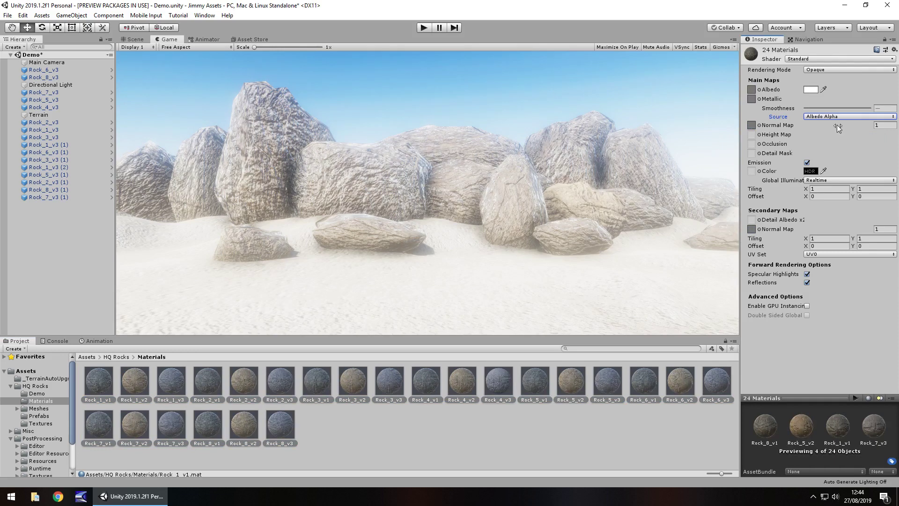
Try main Normal Map strengths of 0 and 0.5 on all the selected rock materials.
click(884, 126)
text(0)
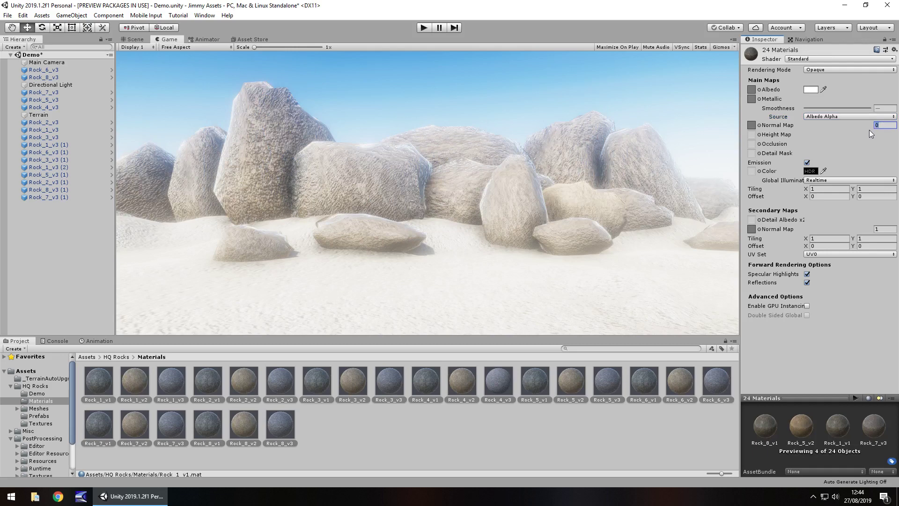
text(.5)
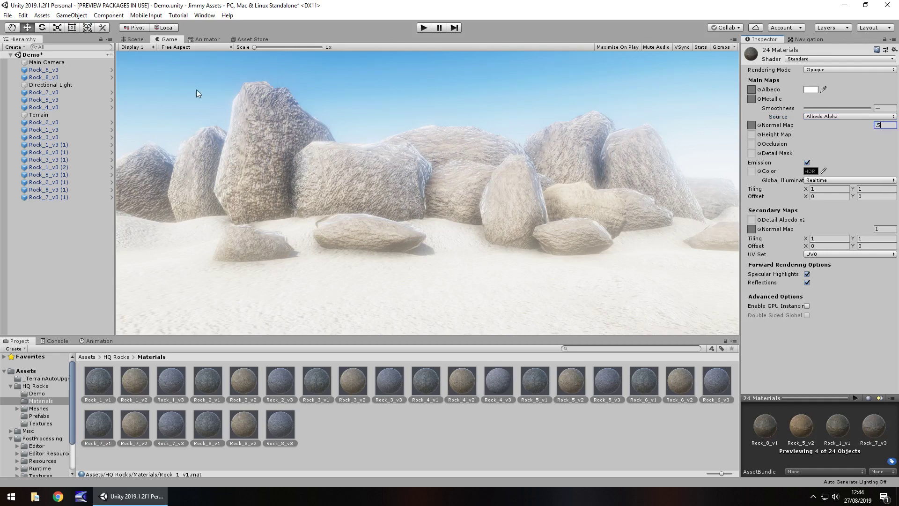
click(389, 441)
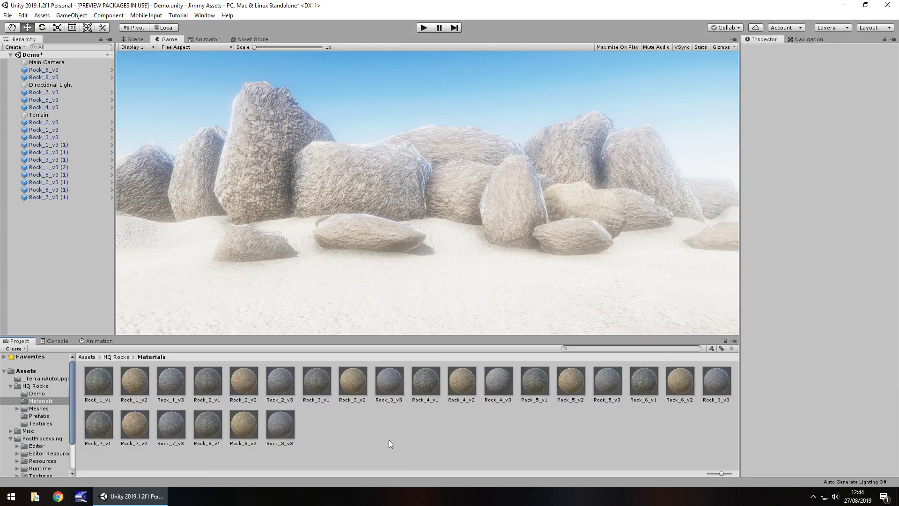
key(ctrl+a)
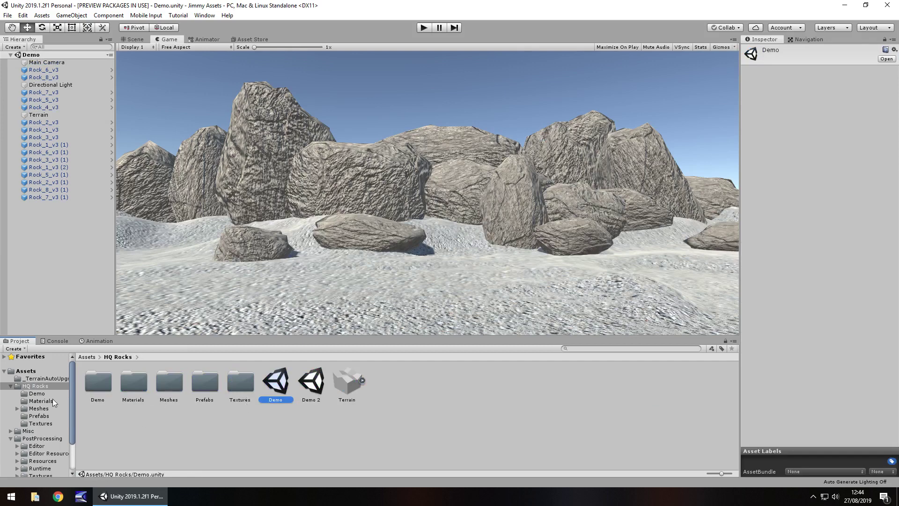
From Rock_4_v3's normal map, find the textures and disable Create from Grayscale for Ground_N, all rock normal maps and the three detail textures.
click(135, 40)
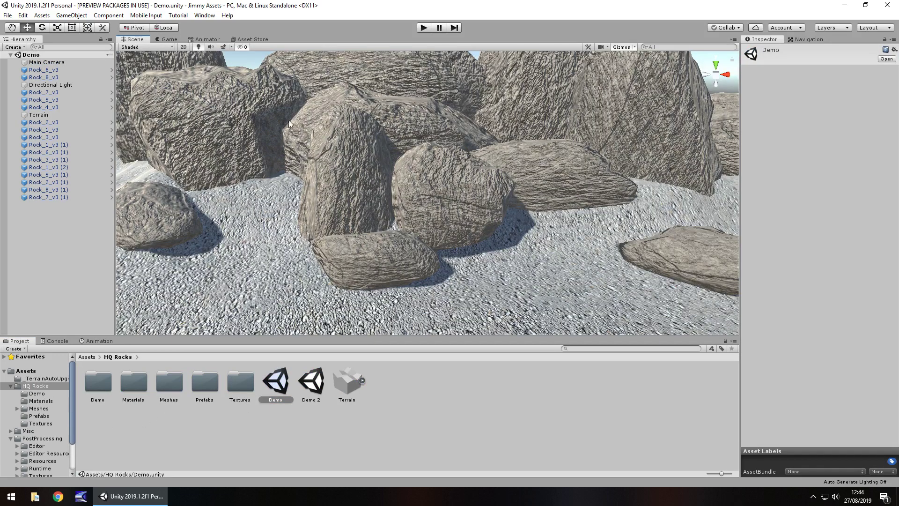
click(441, 200)
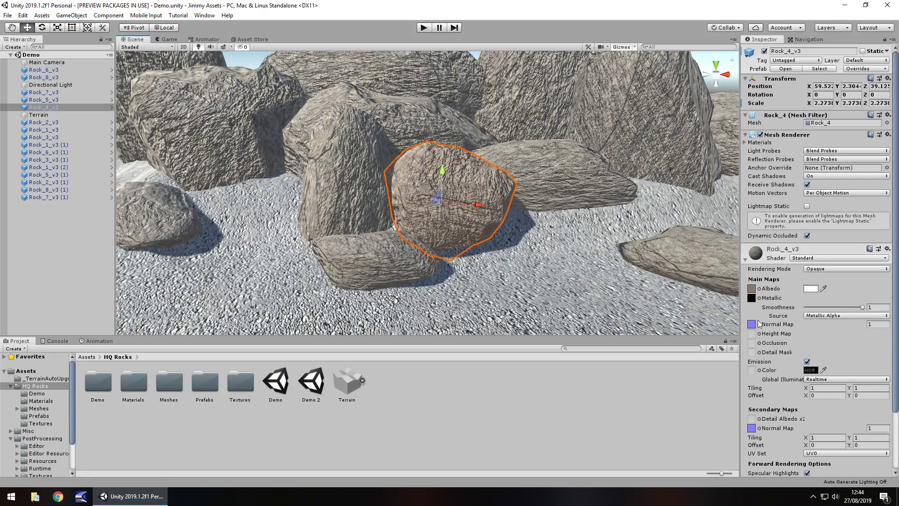
click(752, 324)
click(134, 382)
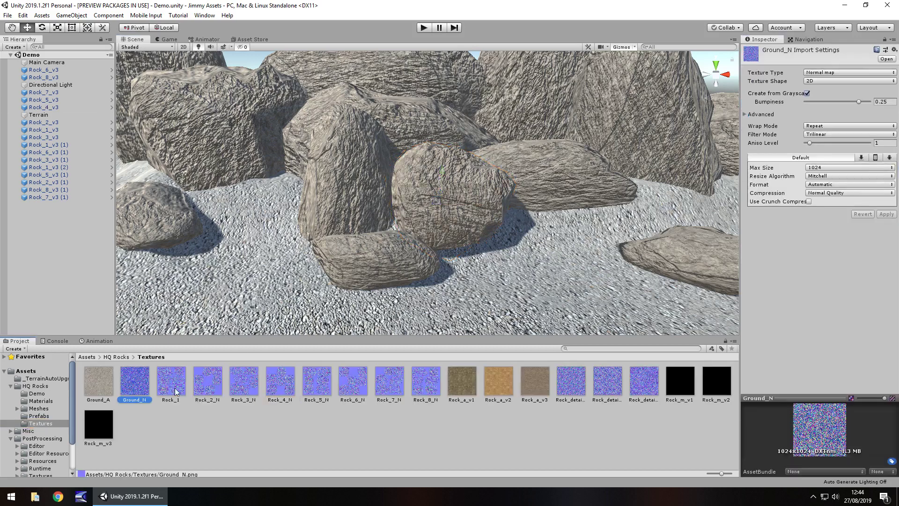
shift+click(426, 381)
ctrl+click(571, 381)
ctrl+click(607, 381)
ctrl+click(644, 382)
click(807, 93)
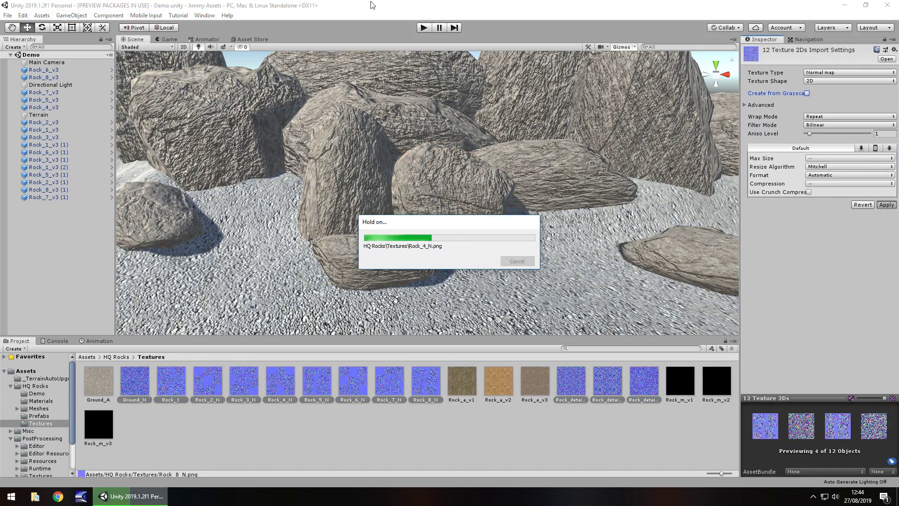
Compare the HQ Rocks Pack images on its Asset Store page with the rocks in the Scene view.
click(253, 38)
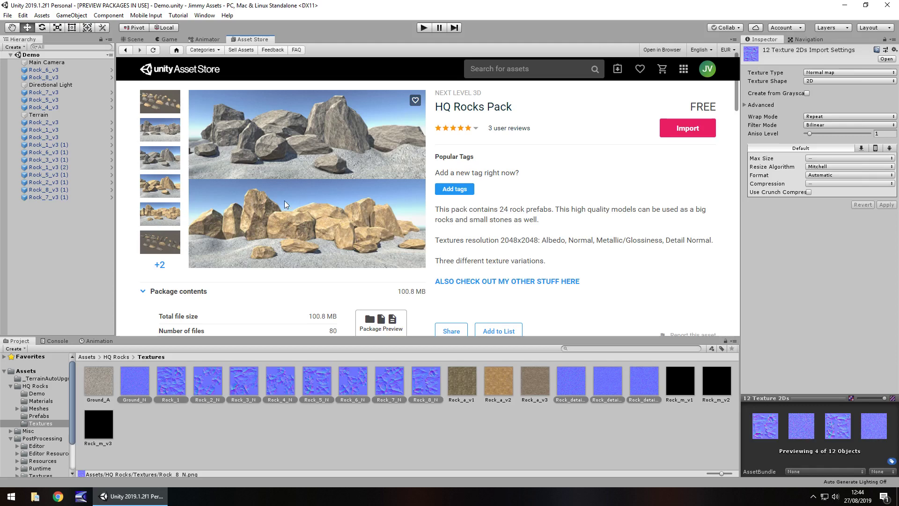
click(136, 41)
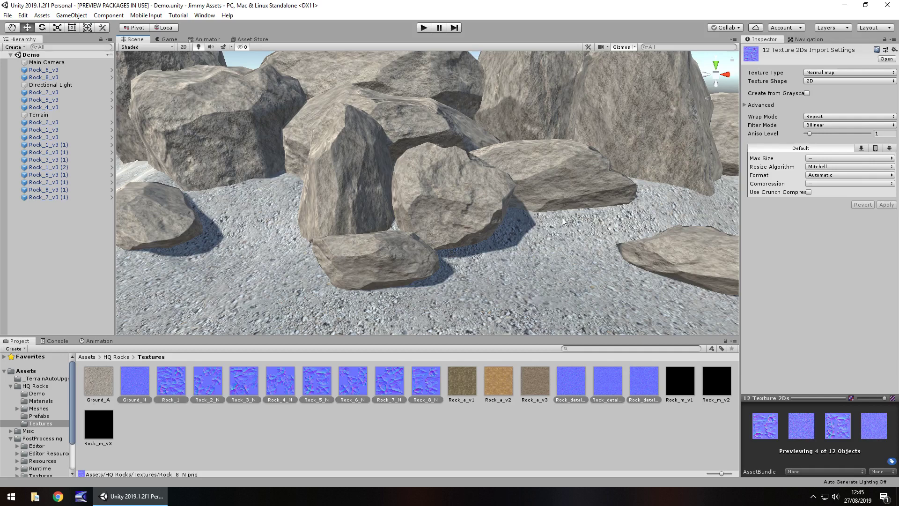
right_drag(488, 226, 533, 203)
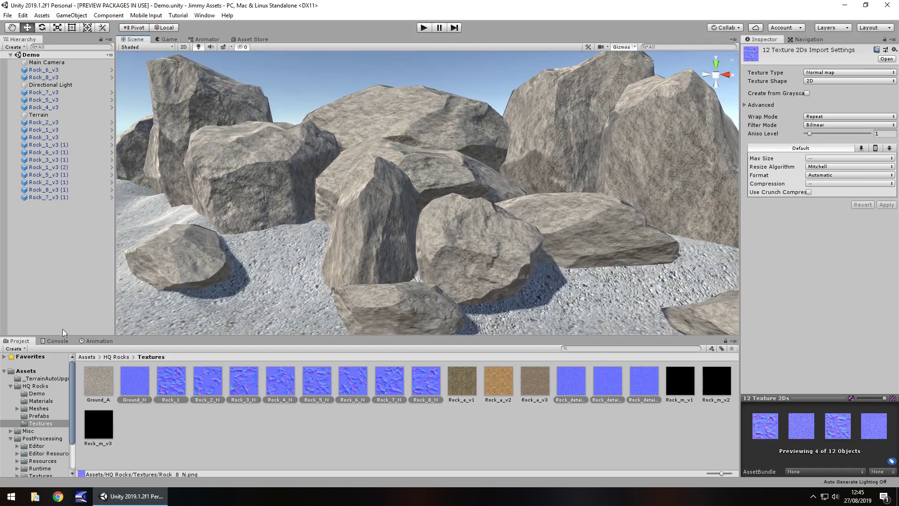
Select all the rock materials from Rock_1_v1 to Rock_8_v3, try a main Normal Map strength of 3, and settle on 2.
click(44, 401)
click(103, 380)
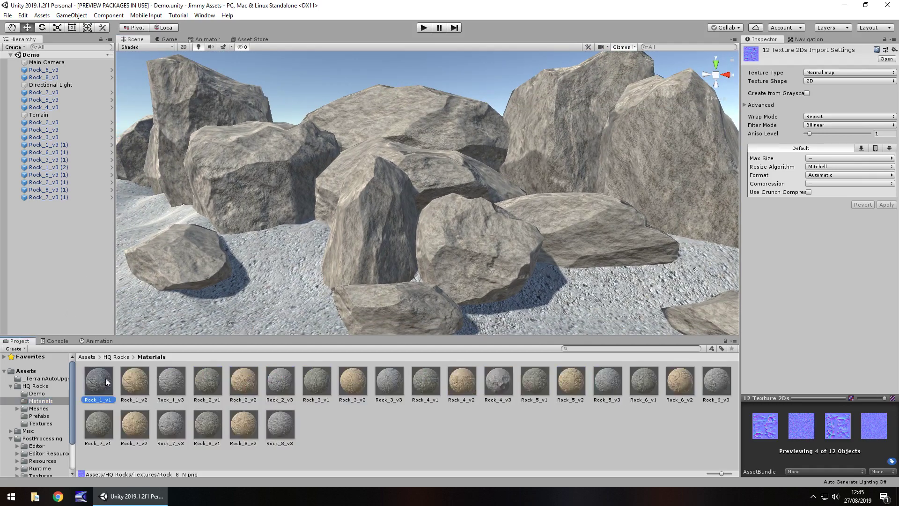
shift+click(283, 423)
click(886, 123)
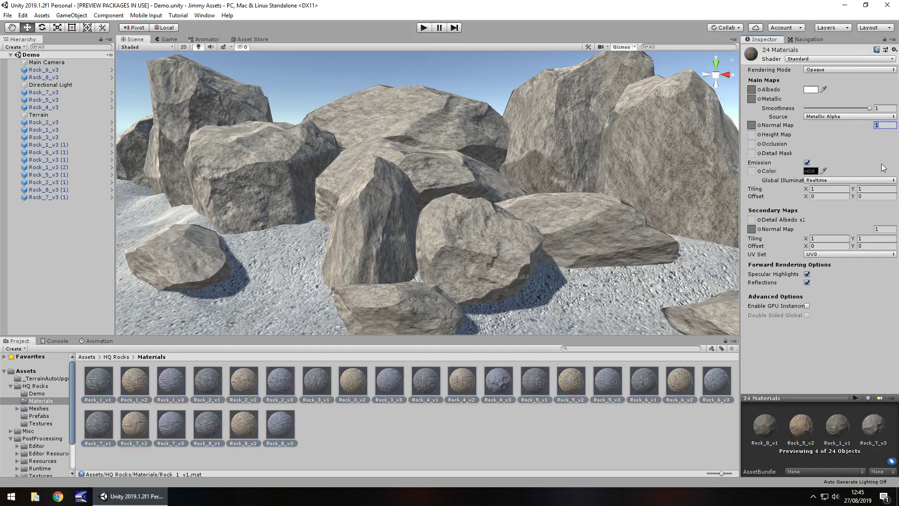
text(3)
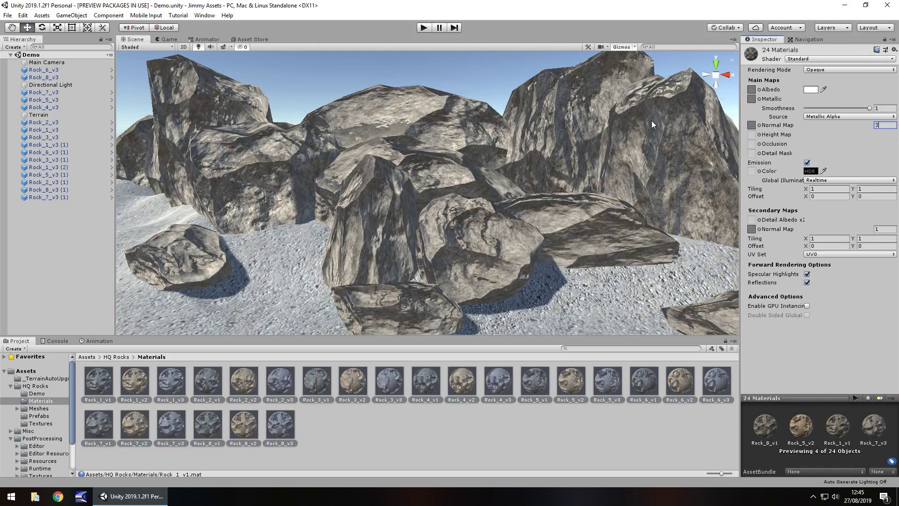
key(BackSpace)
text(2)
Set the smoothness source of all the rock materials to Albedo Alpha and lower Smoothness to about 0.766.
click(828, 117)
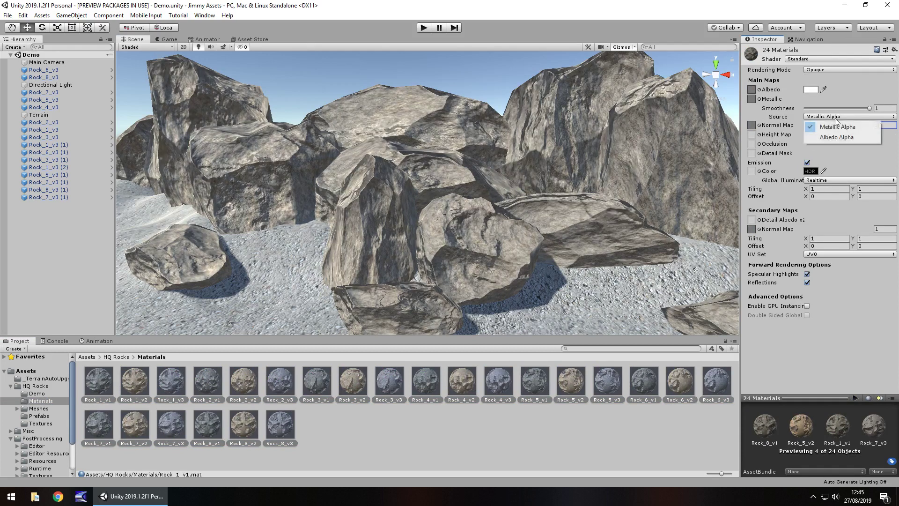
click(837, 133)
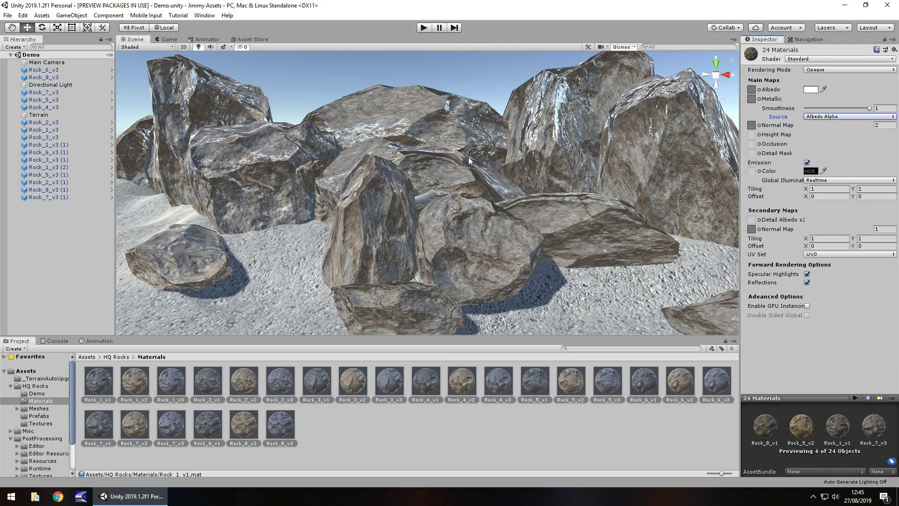
scroll(468, 156, down, 5)
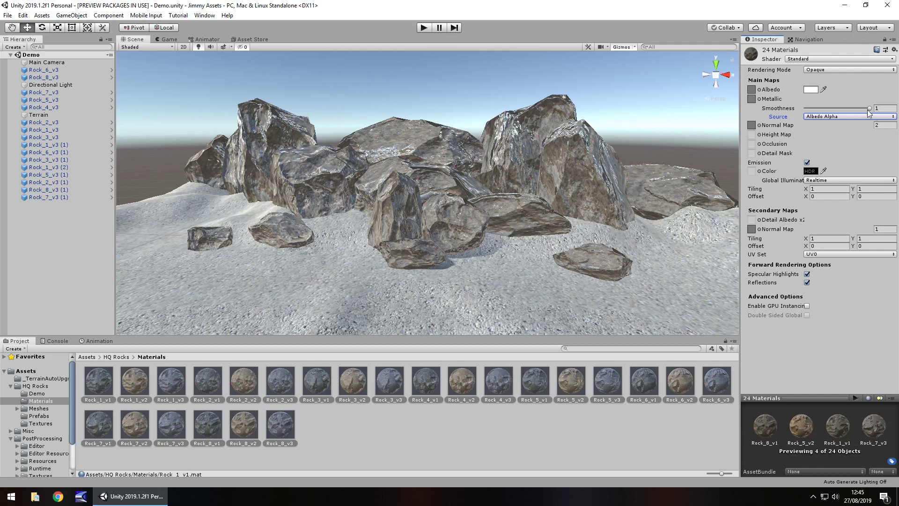
drag(870, 109, 815, 126)
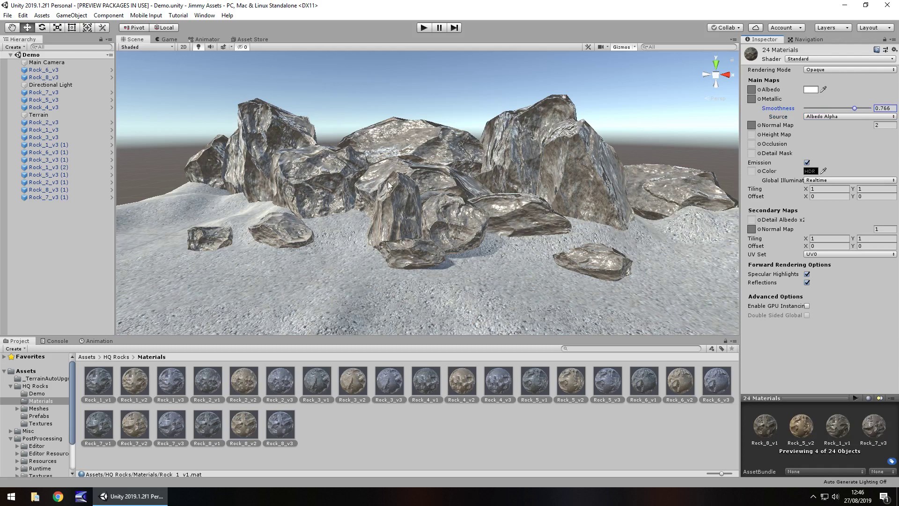